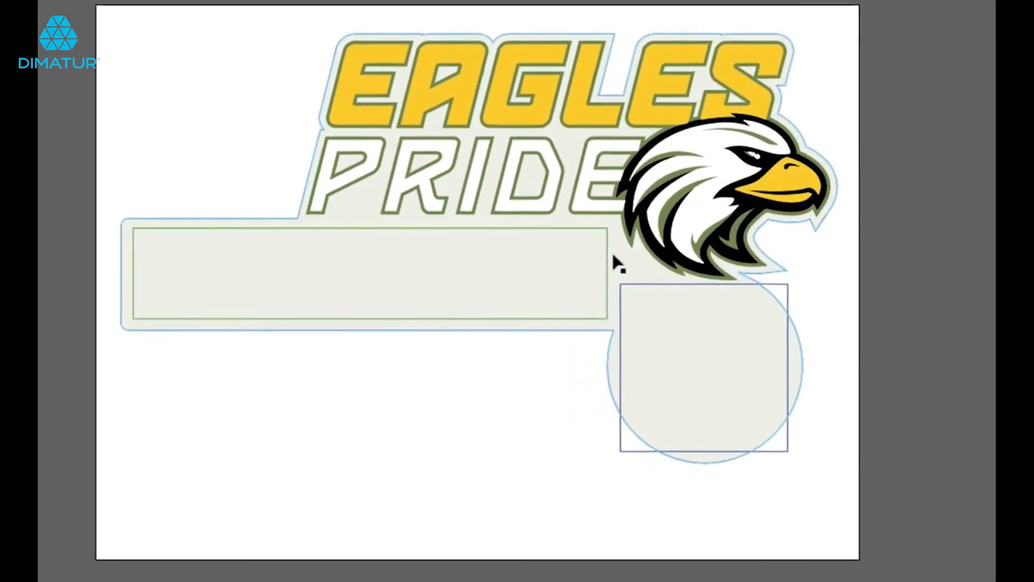
Select the long name rectangle below the lettering and open the swatch options of its green stroke colour.
{"action": "left_click", "coordinate": [632, 283]}
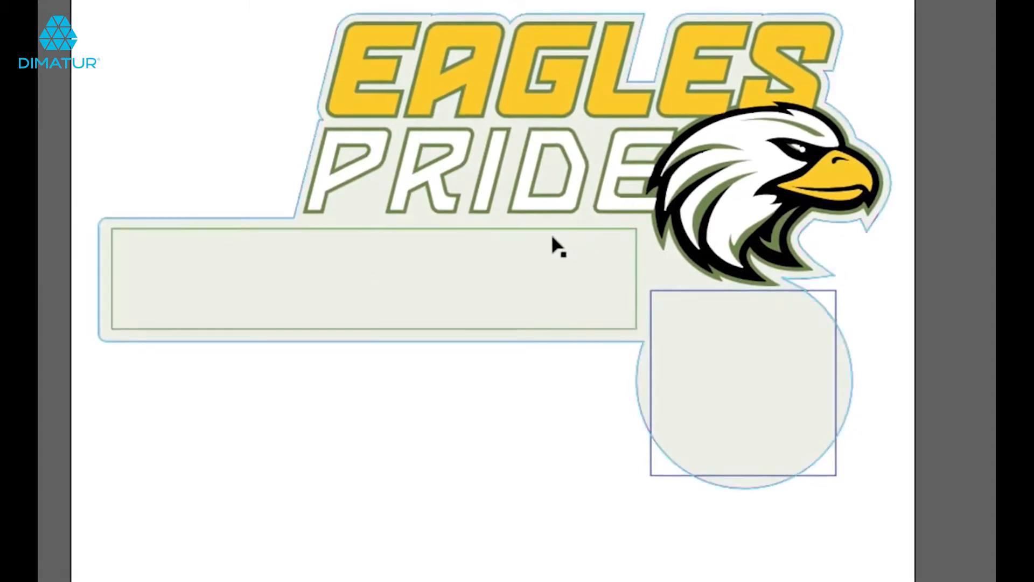
{"action": "left_click", "coordinate": [186, 243]}
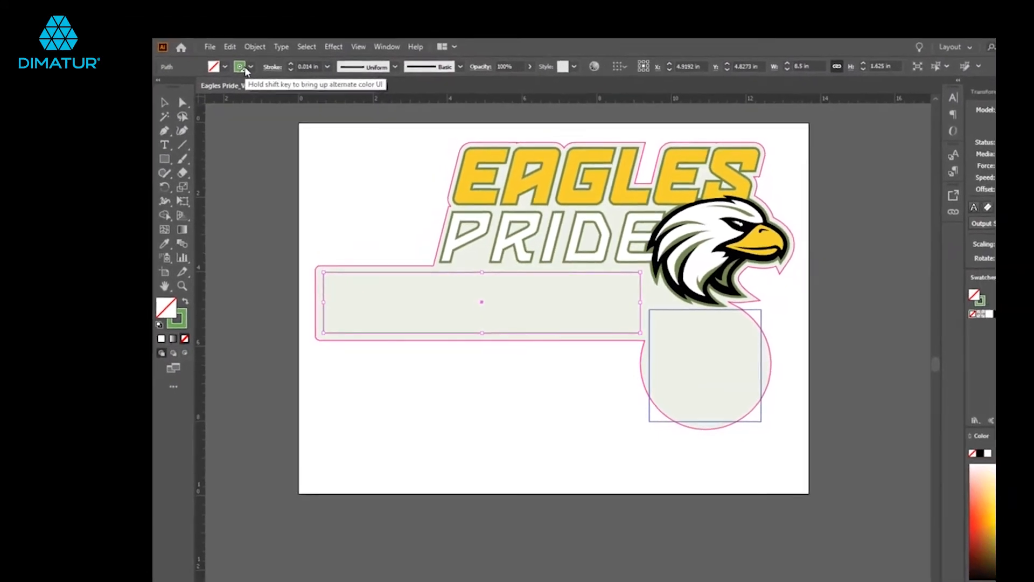
{"action": "left_click", "coordinate": [243, 69]}
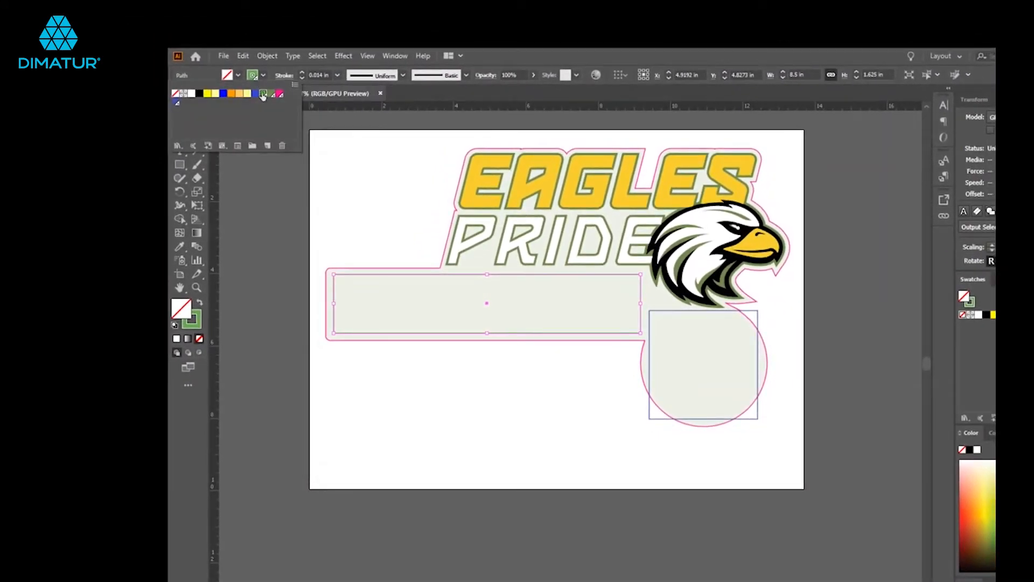
{"action": "double_click", "coordinate": [263, 95]}
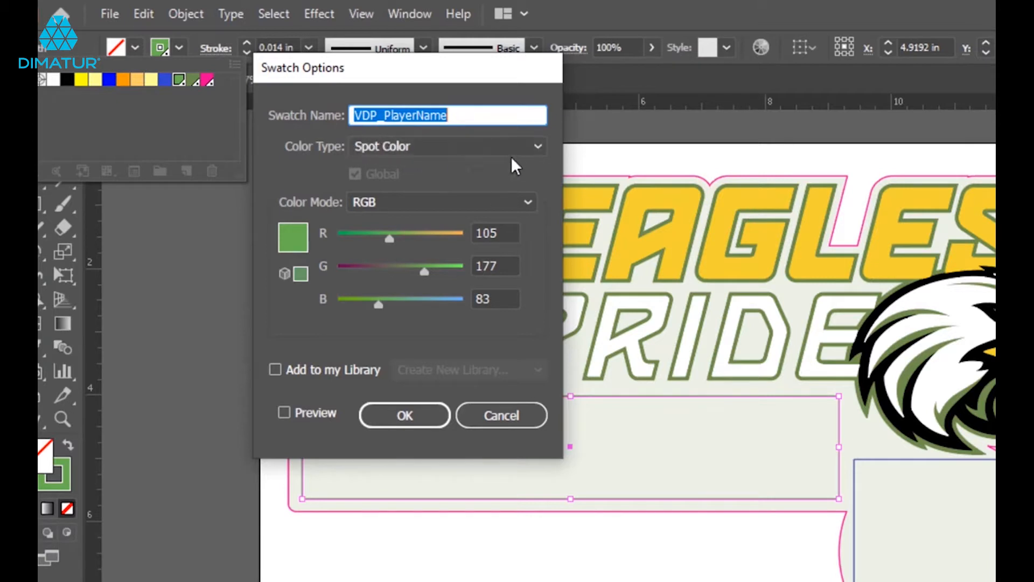
Examine the VDP_PlayerName swatch's colour type and colour mode, try a red value of 122, and dismiss the swatch options.
{"action": "left_click", "coordinate": [538, 148]}
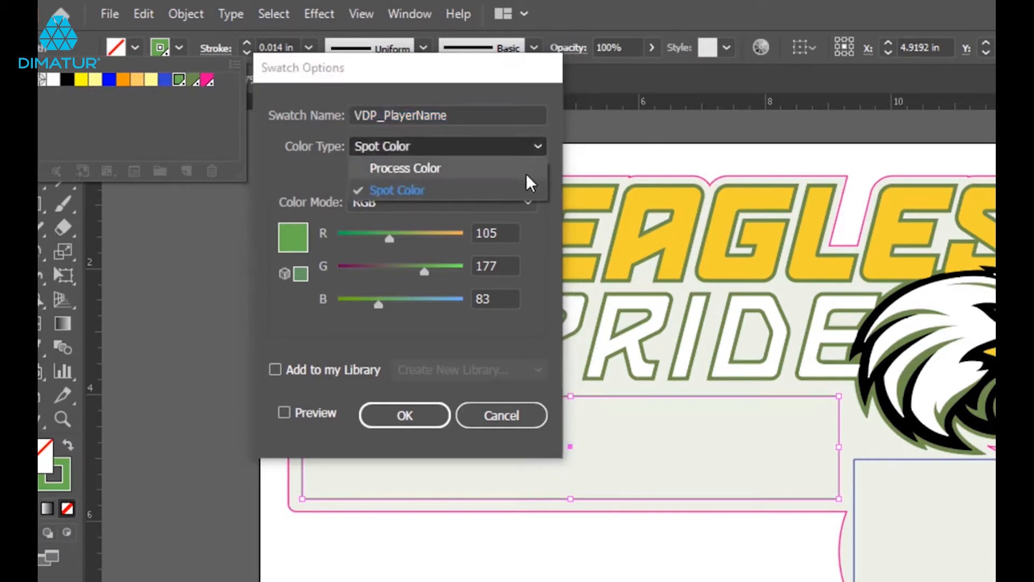
{"action": "left_click", "coordinate": [403, 188]}
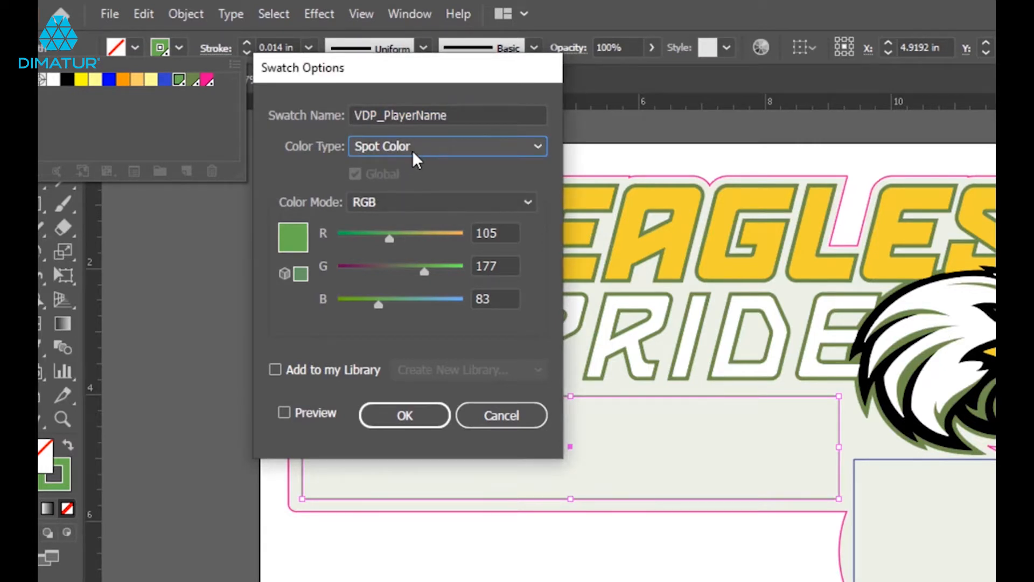
{"action": "left_click", "coordinate": [527, 203]}
{"action": "left_click", "coordinate": [527, 201]}
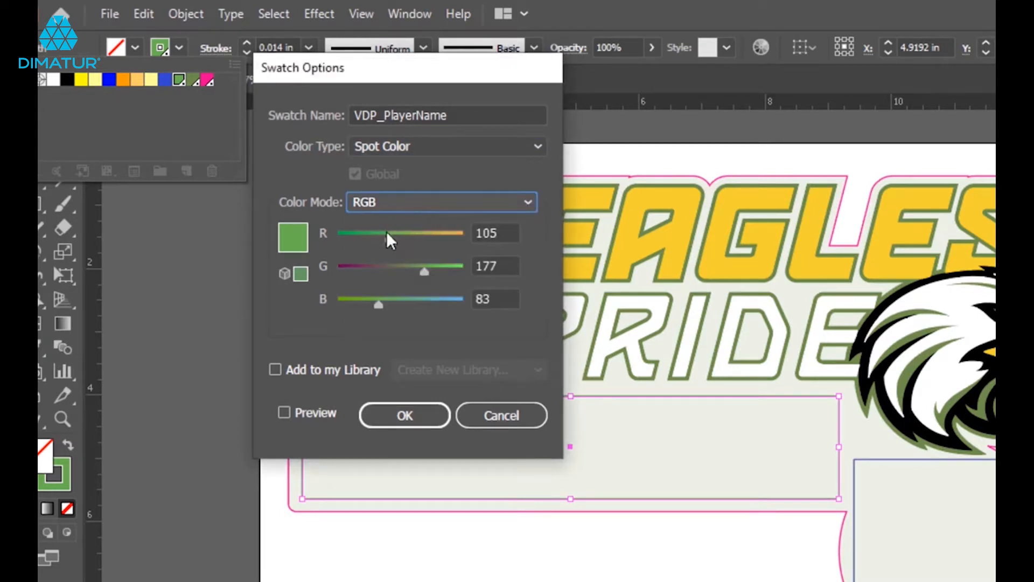
{"action": "mouse_move", "coordinate": [393, 238]}
{"action": "left_mouse_down"}
{"action": "mouse_move", "coordinate": [425, 234]}
{"action": "mouse_move", "coordinate": [396, 233]}
{"action": "left_mouse_up"}
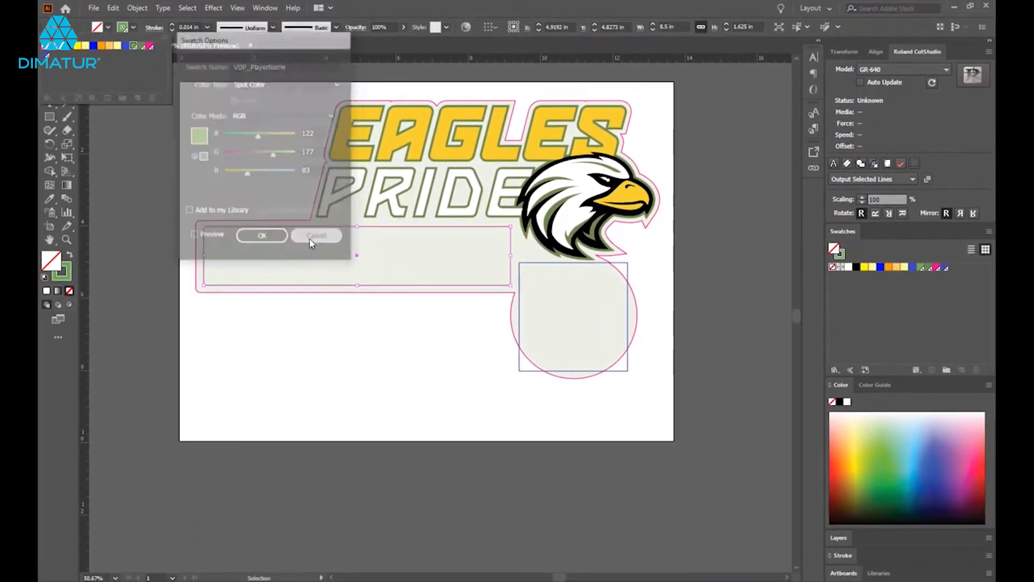
{"action": "left_click", "coordinate": [311, 240]}
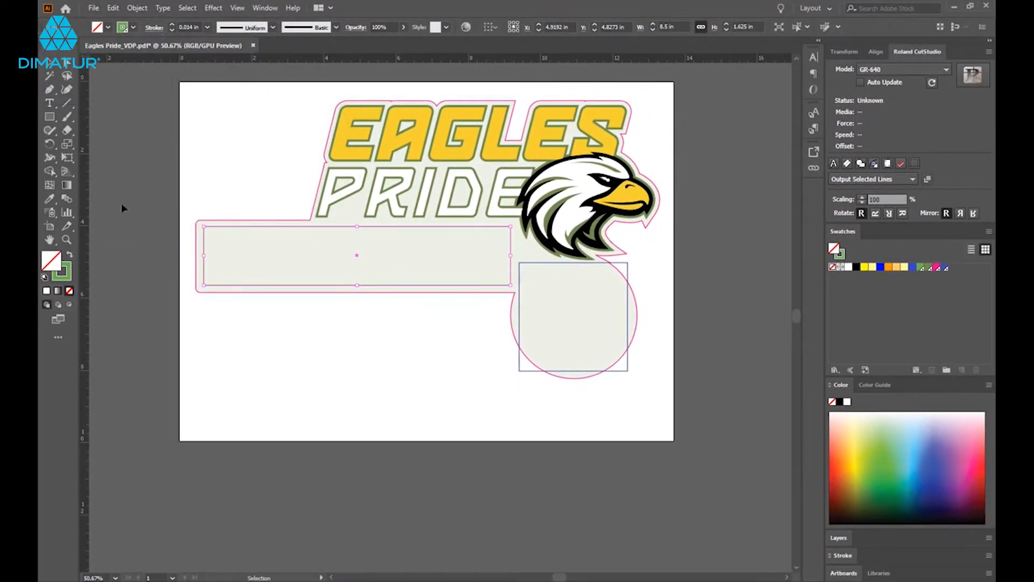
Switch to the job settings of Eagles Pride_VDP.pdf and enable variable data printing.
{"action": "left_click", "coordinate": [93, 8]}
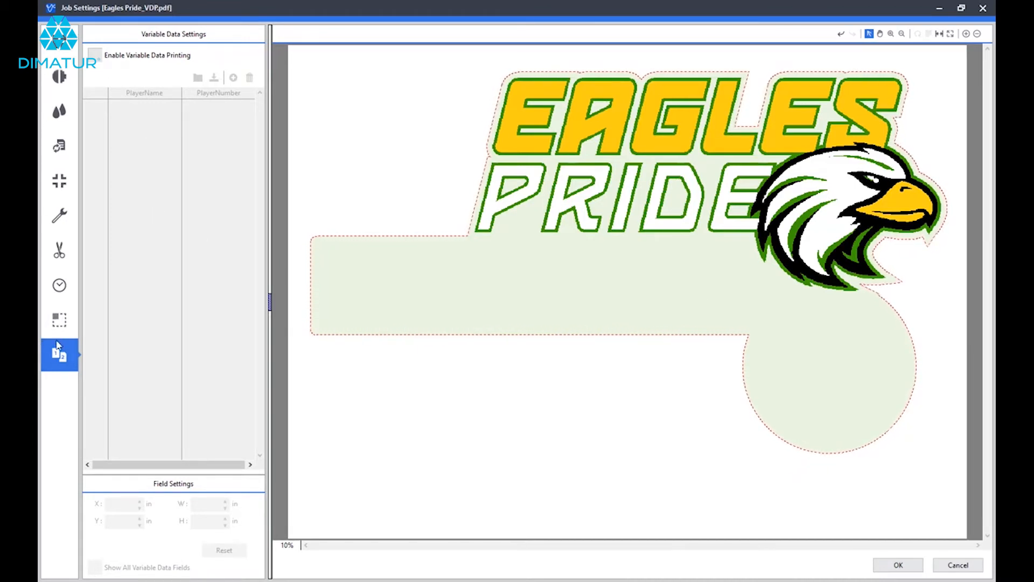
{"action": "left_click", "coordinate": [96, 57]}
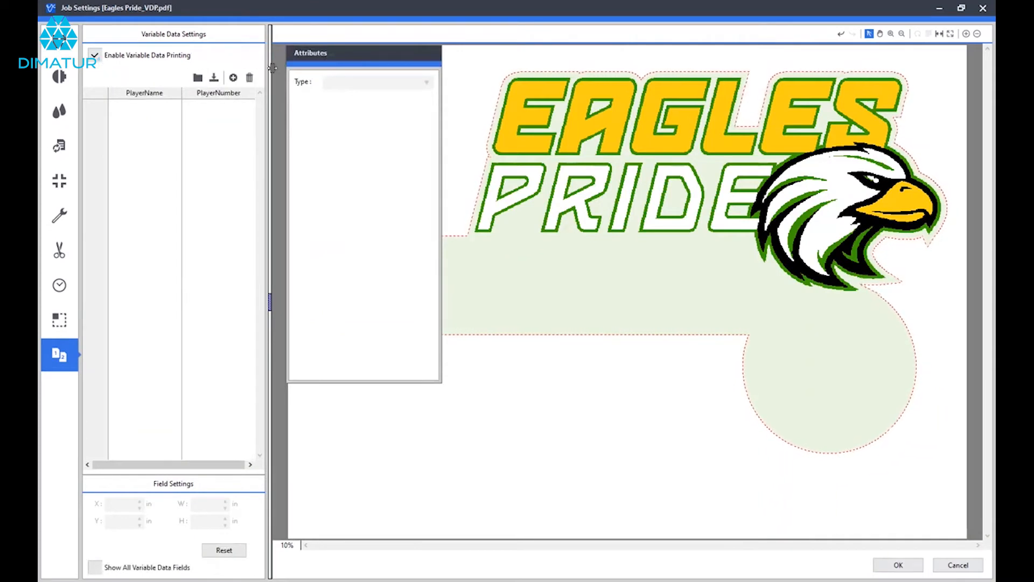
{"action": "left_click_drag", "start_coordinate": [364, 58], "coordinate": [352, 56]}
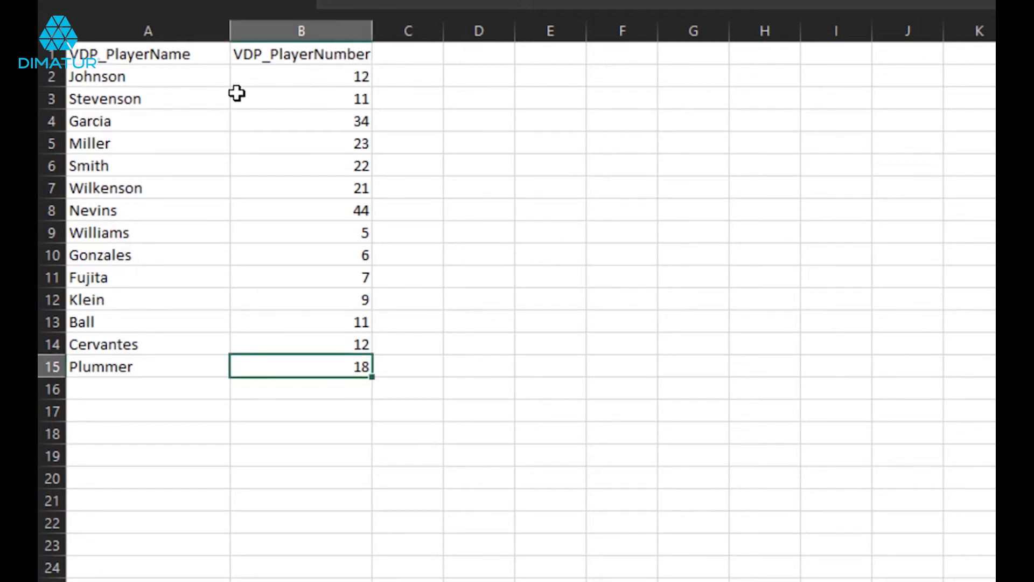
Switch to the player spreadsheet and select the names and numbers in A2:B15 below the VDP headers.
{"action": "left_click", "coordinate": [170, 77]}
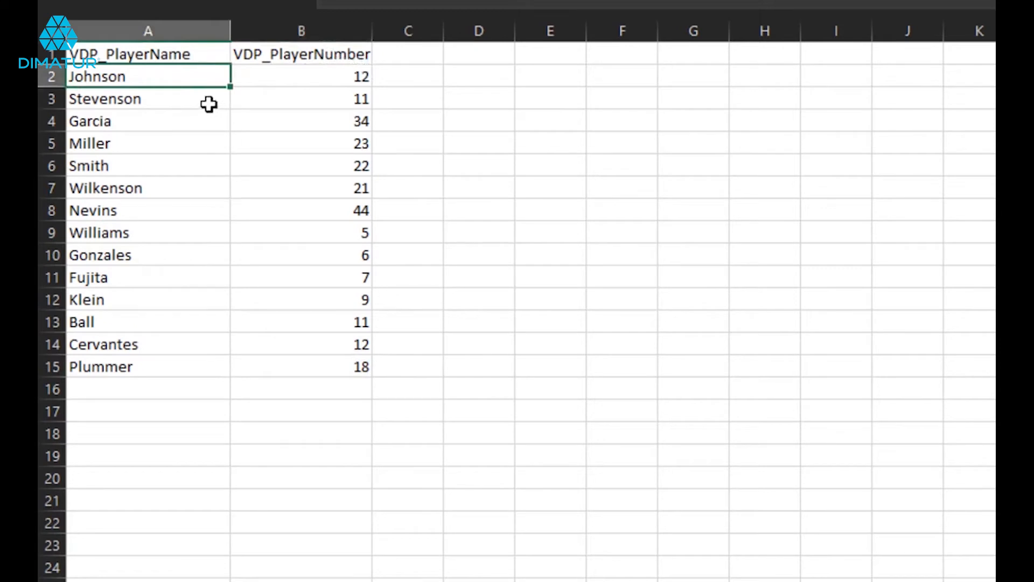
{"action": "left_click_drag", "start_coordinate": [155, 79], "coordinate": [269, 364]}
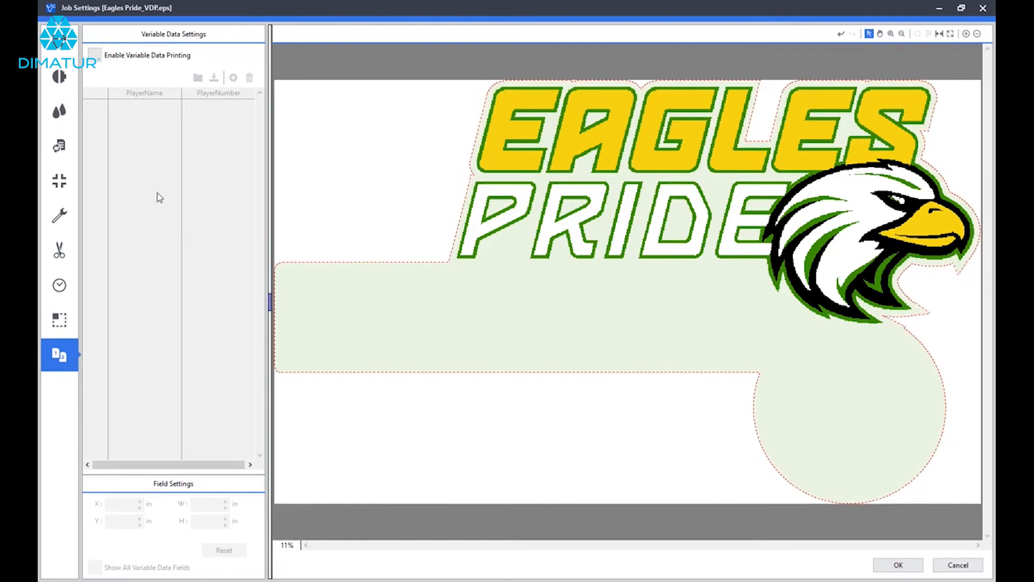
Enable variable data printing in the Eagles Pride_VDP.eps job settings and load the VDP Data file as its data source.
{"action": "left_click", "coordinate": [102, 67]}
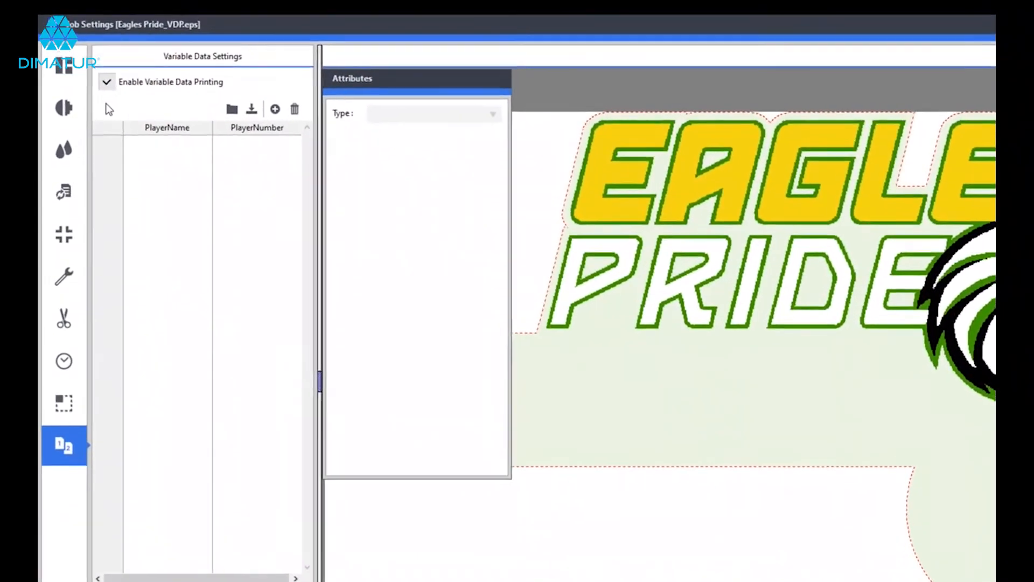
{"action": "left_click", "coordinate": [235, 112]}
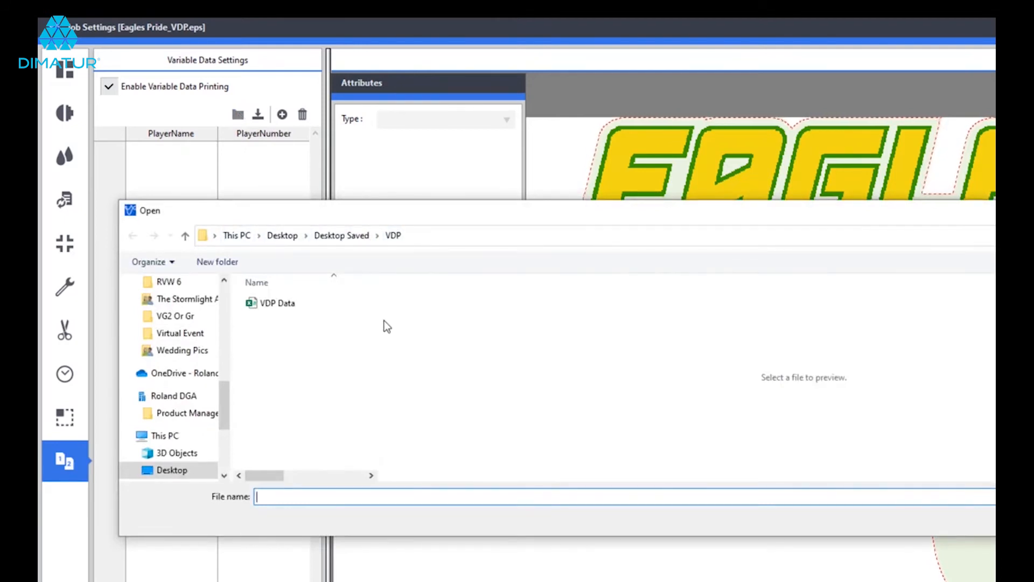
{"action": "left_click", "coordinate": [276, 304]}
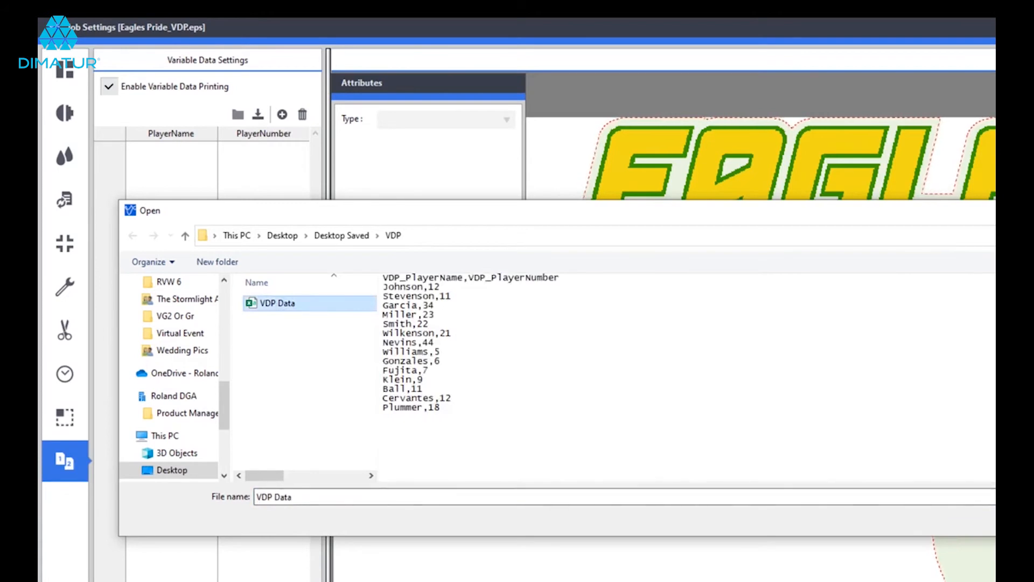
{"action": "key", "text": "Return"}
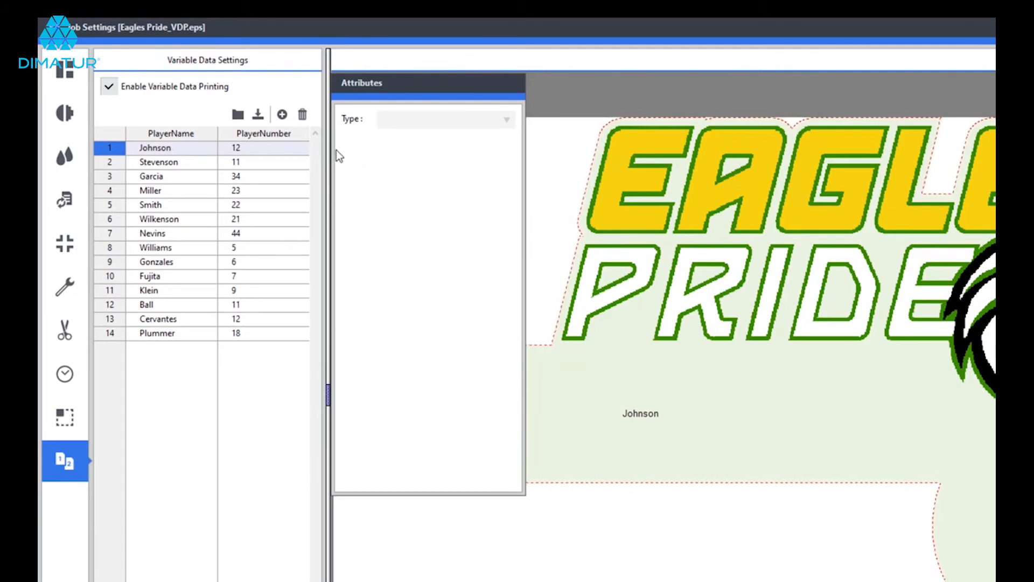
Set the PlayerName field's font to Impact and its size to 72 pt.
{"action": "left_click", "coordinate": [171, 134]}
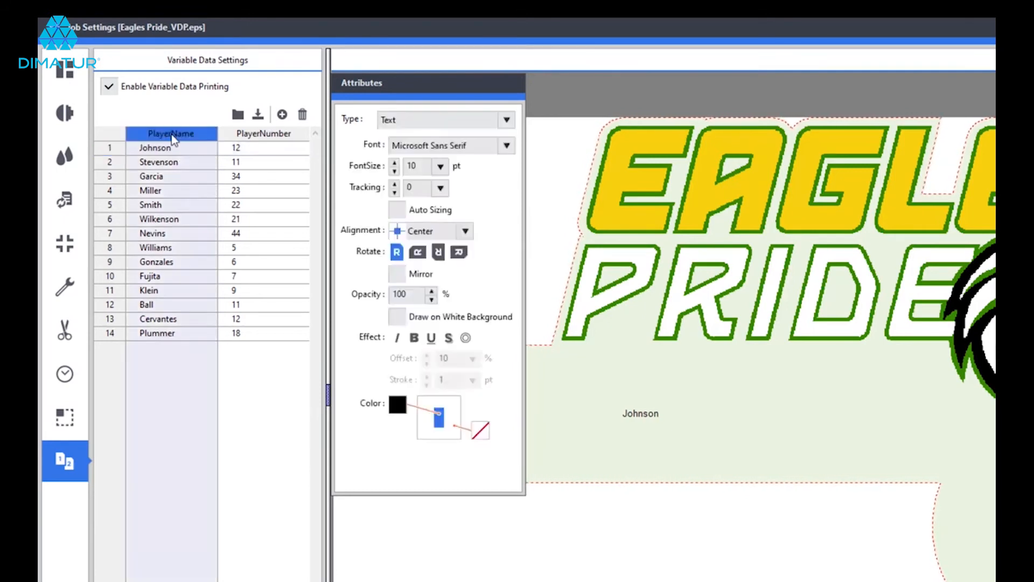
{"action": "left_click", "coordinate": [260, 135]}
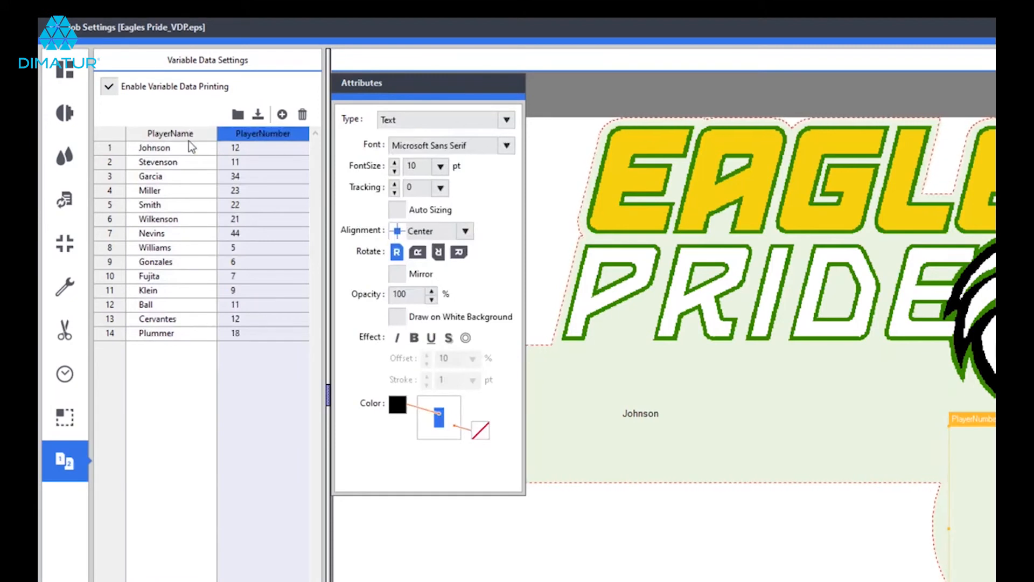
{"action": "left_click", "coordinate": [160, 136]}
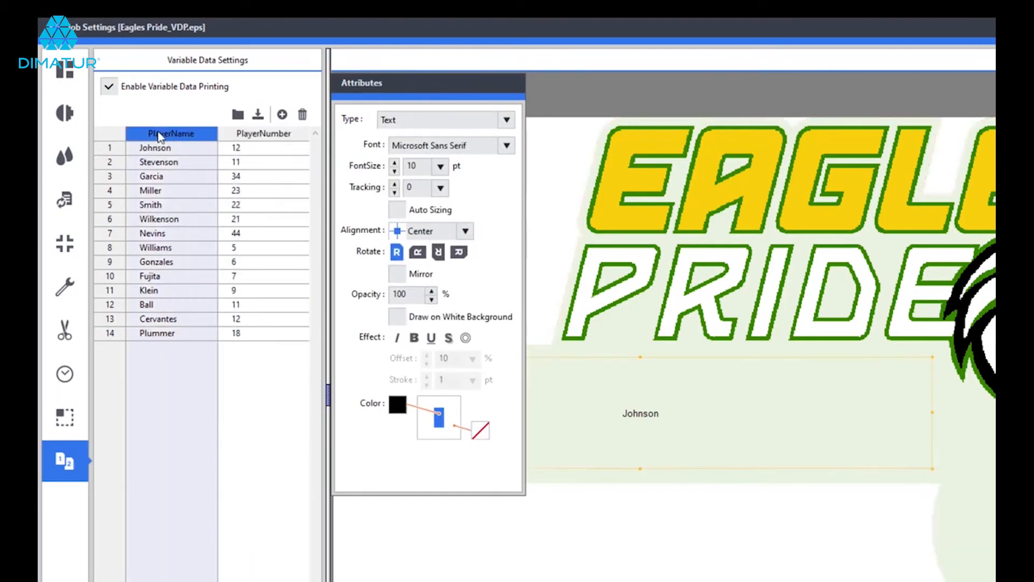
{"action": "left_click", "coordinate": [509, 146]}
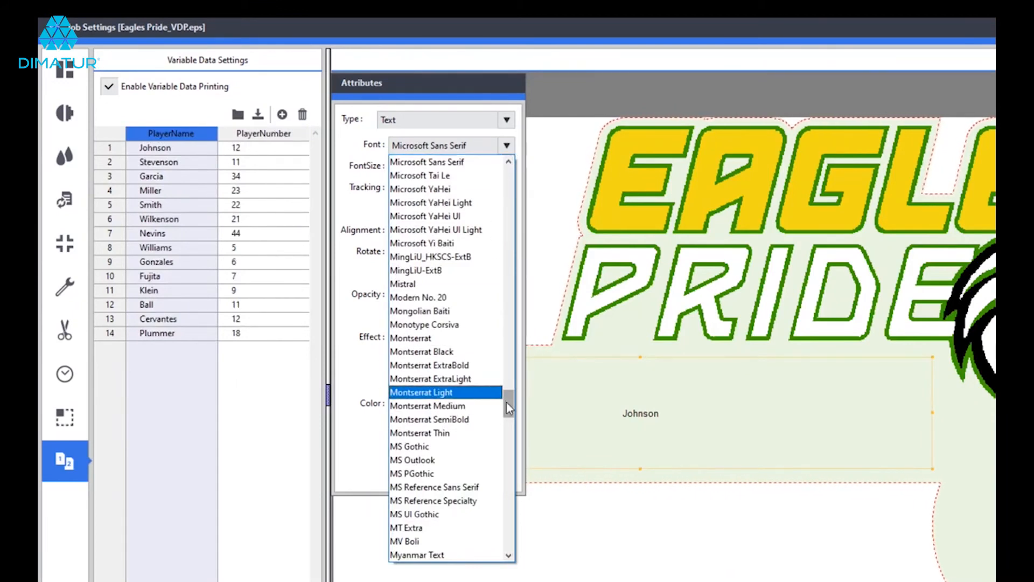
{"action": "left_click_drag", "start_coordinate": [507, 402], "coordinate": [508, 367]}
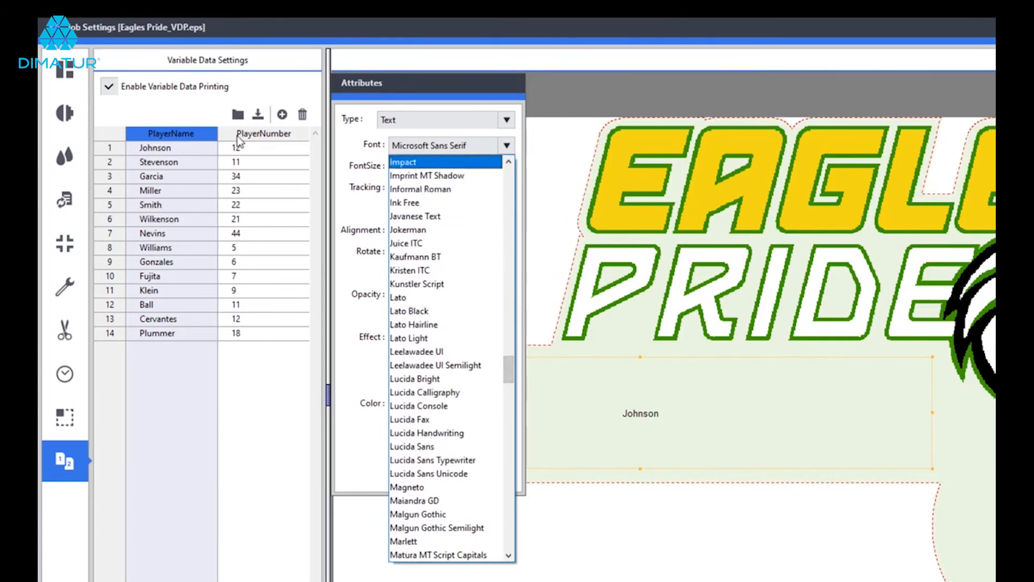
{"action": "left_click", "coordinate": [415, 163]}
{"action": "double_click", "coordinate": [421, 165]}
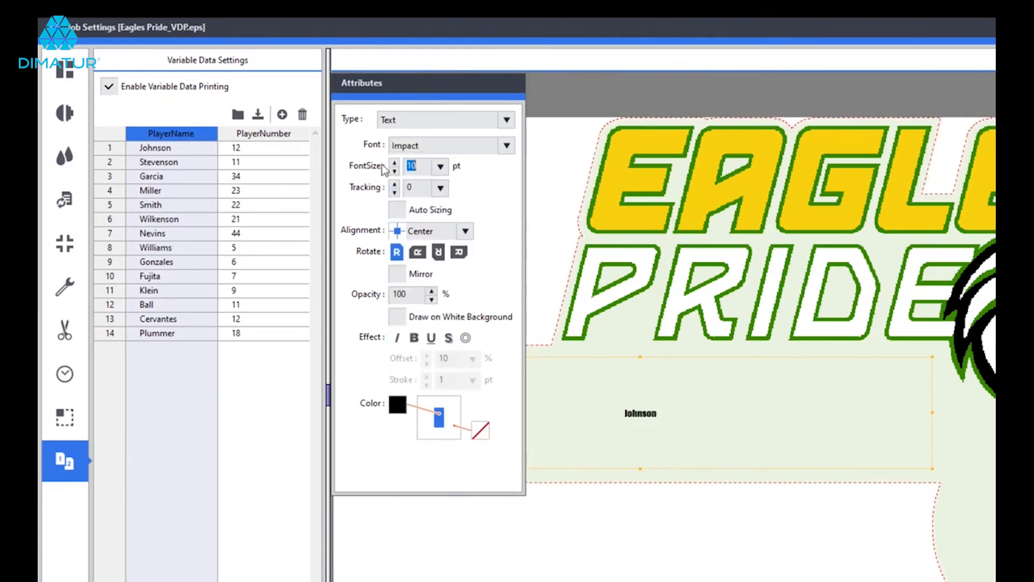
{"action": "type", "text": "72"}
Set the PlayerNumber field's font size to 72 pt and its font to Impact.
{"action": "left_click", "coordinate": [266, 151]}
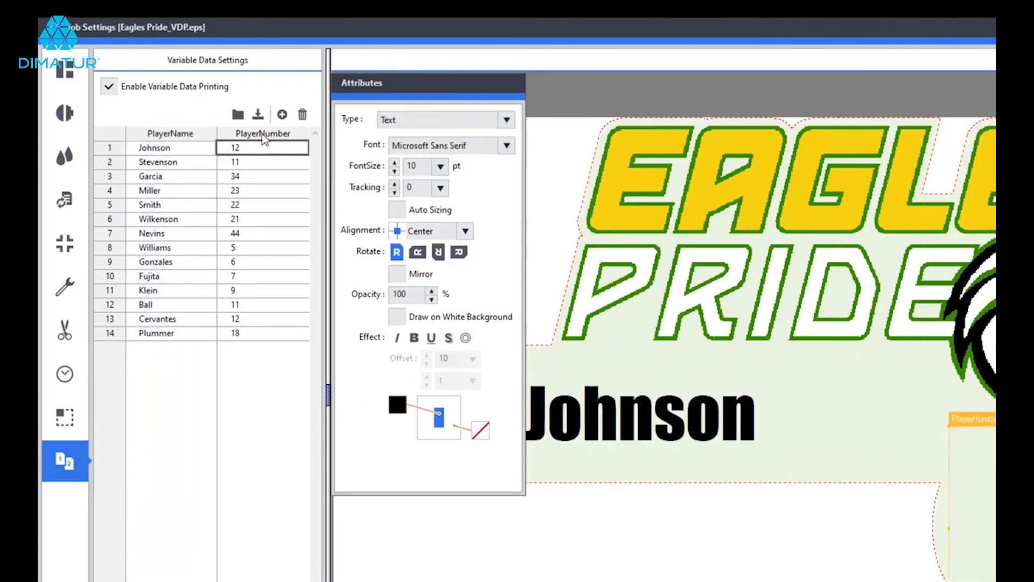
{"action": "left_click", "coordinate": [264, 134]}
{"action": "double_click", "coordinate": [425, 168]}
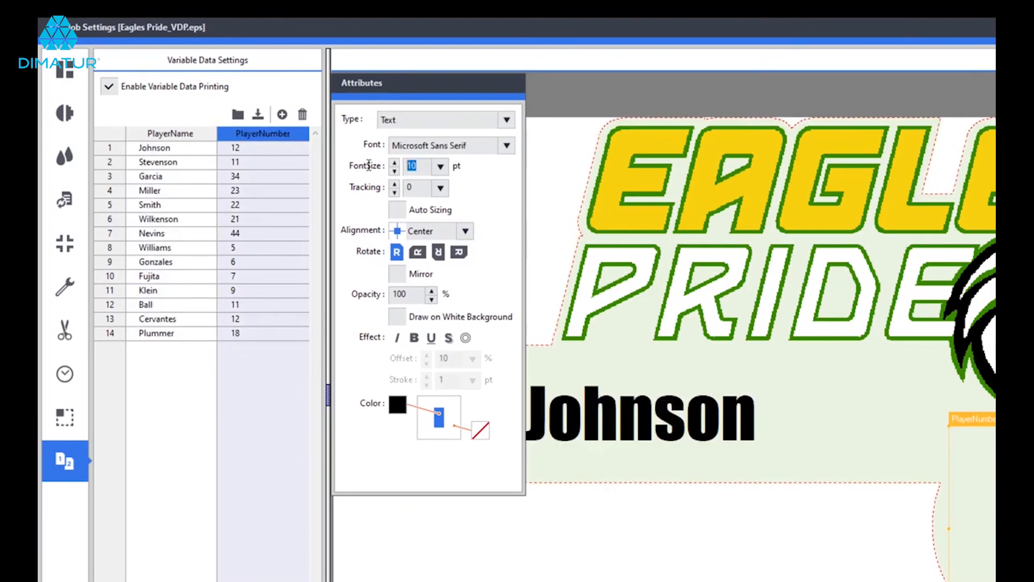
{"action": "type", "text": "72"}
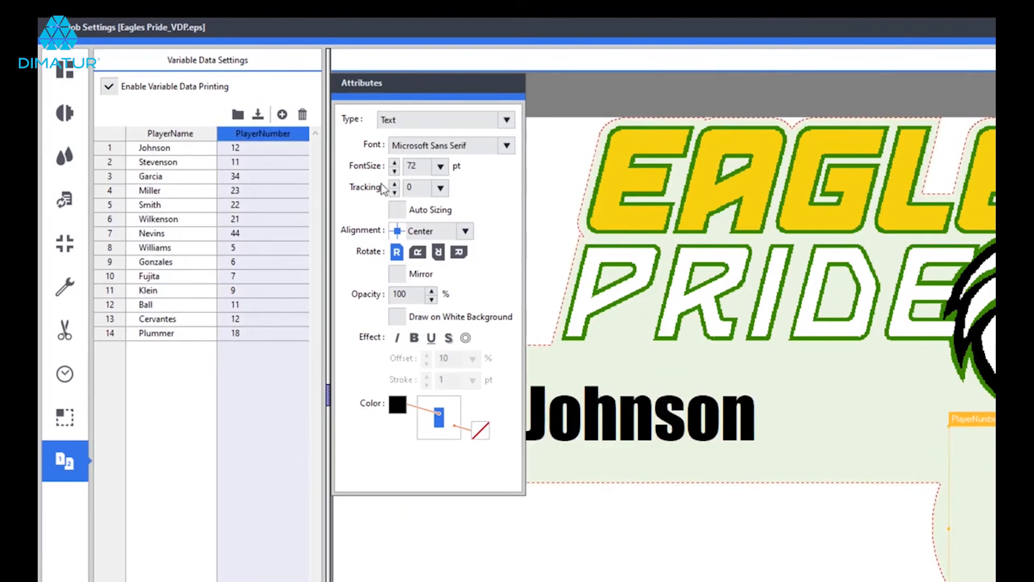
{"action": "left_click", "coordinate": [506, 146]}
{"action": "scroll", "coordinate": [446, 275], "scroll_direction": "up", "scroll_amount": 10}
{"action": "scroll", "coordinate": [445, 269], "scroll_direction": "up", "scroll_amount": 3}
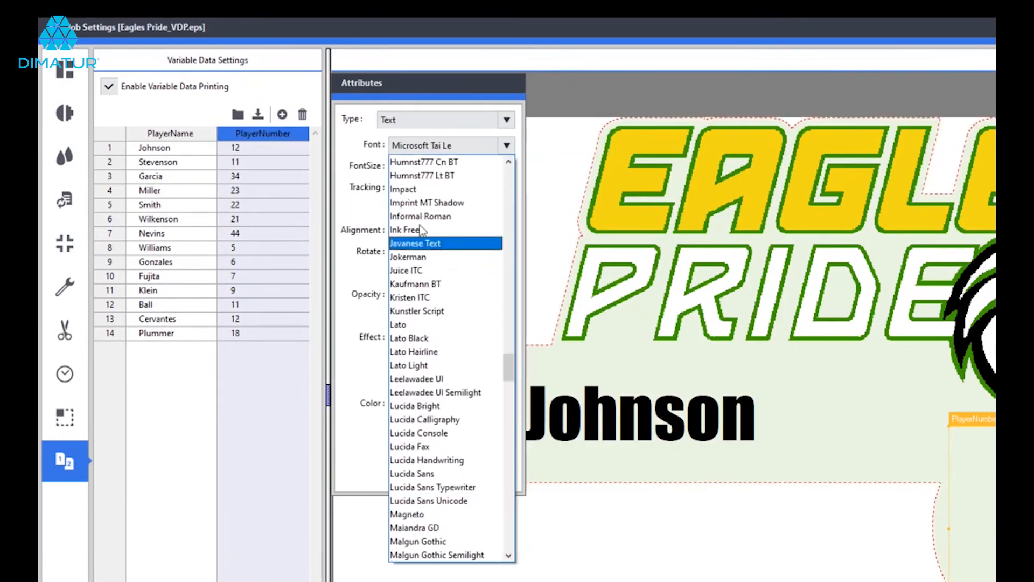
{"action": "left_click", "coordinate": [412, 192]}
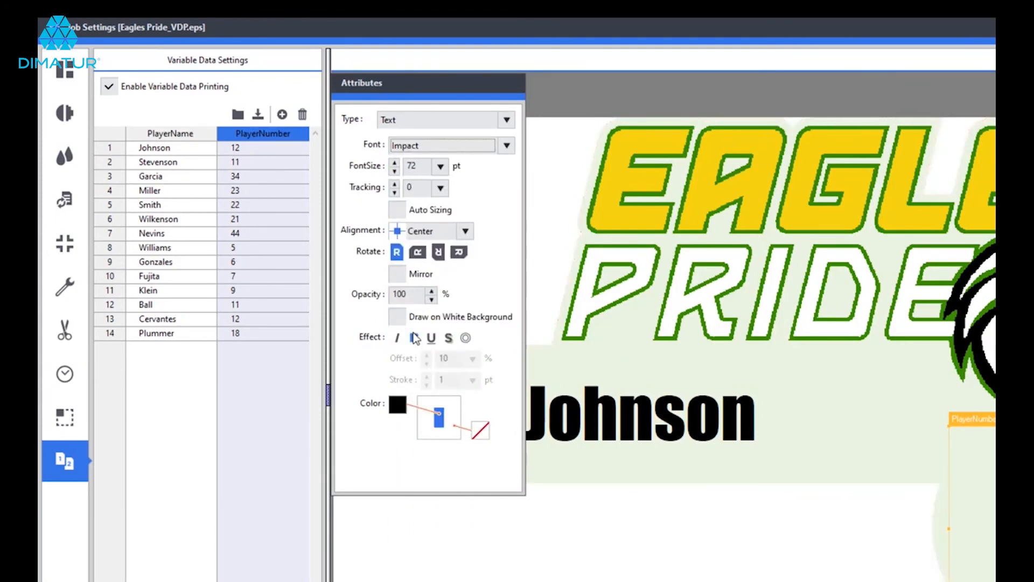
{"action": "left_click", "coordinate": [182, 137]}
{"action": "left_click", "coordinate": [280, 139]}
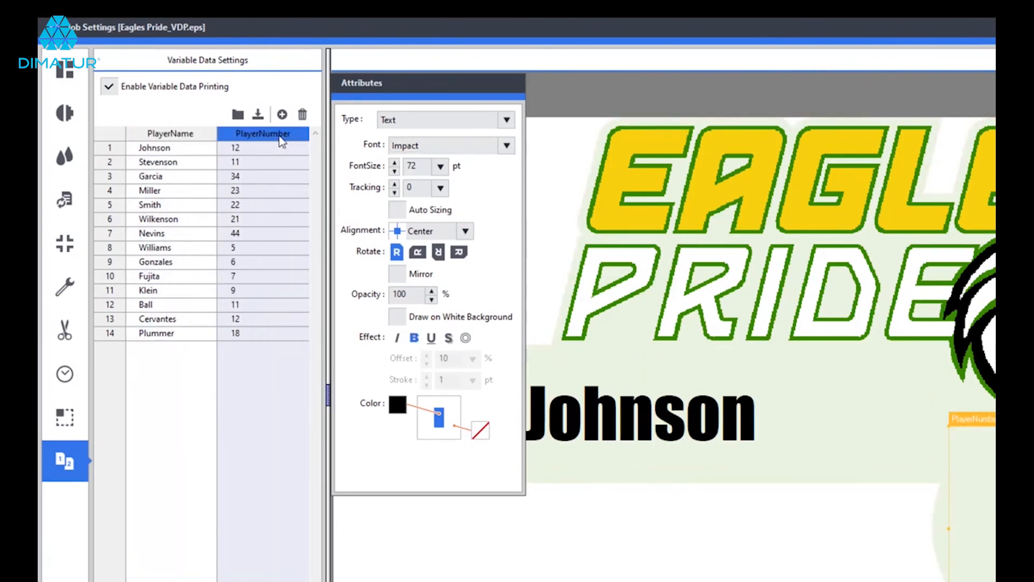